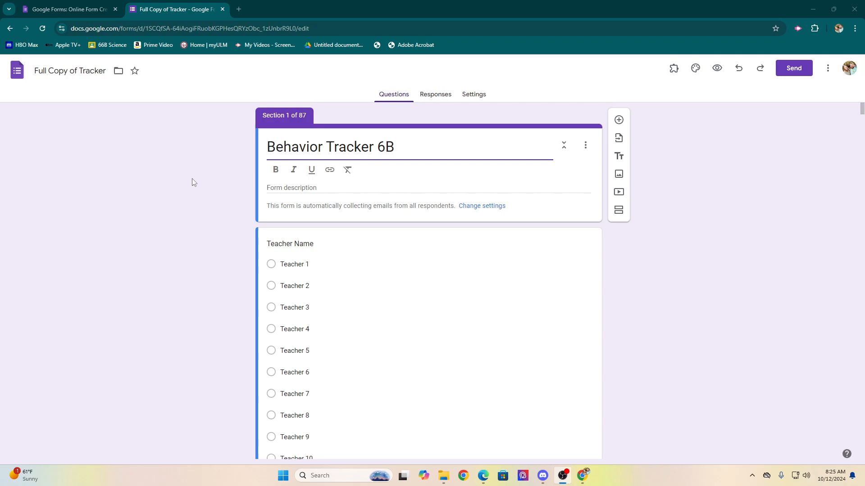
- Change the form's title to "Behavior Tracker 8th Grade"
scroll(191, 179, "down", 2)
scroll(192, 180, "down", 1)
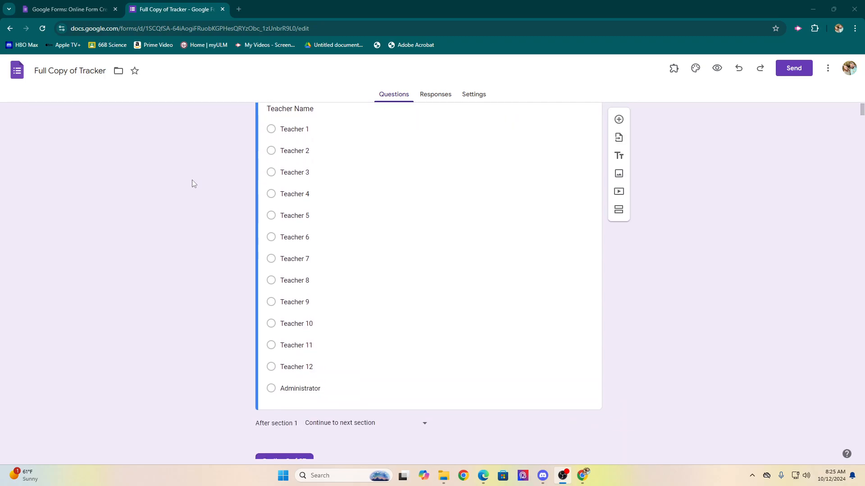
scroll(192, 179, "up", 1)
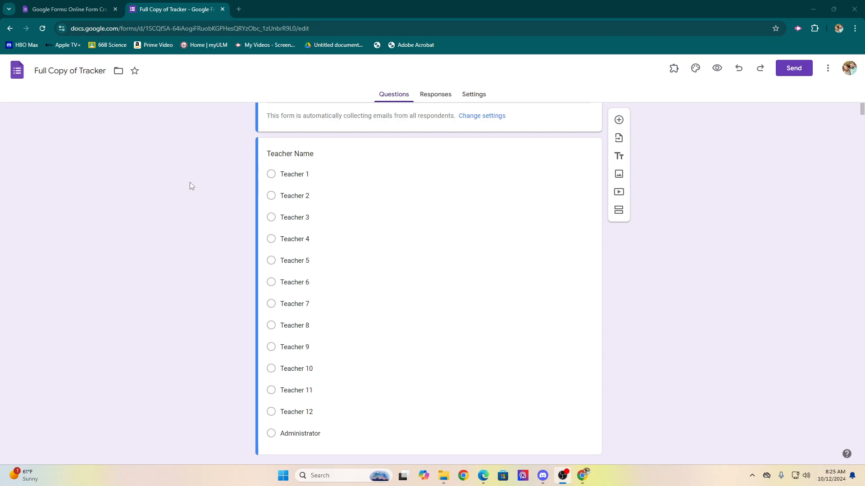
scroll(190, 182, "up", 2)
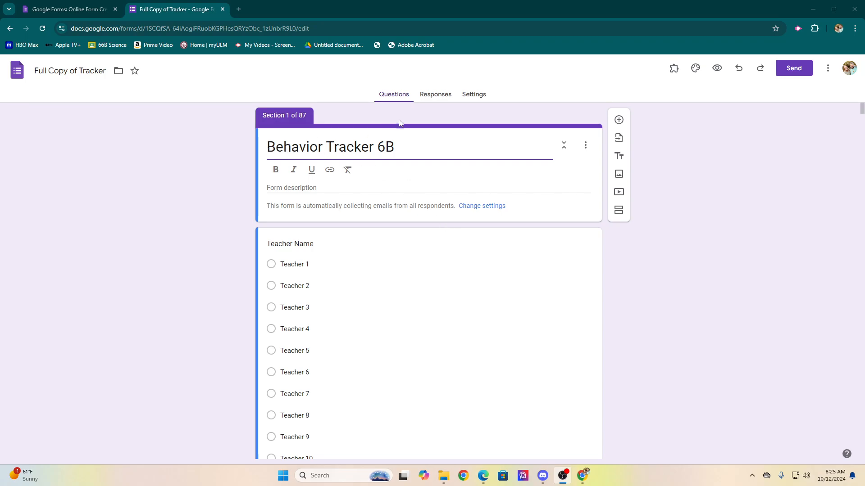
left_click(400, 145)
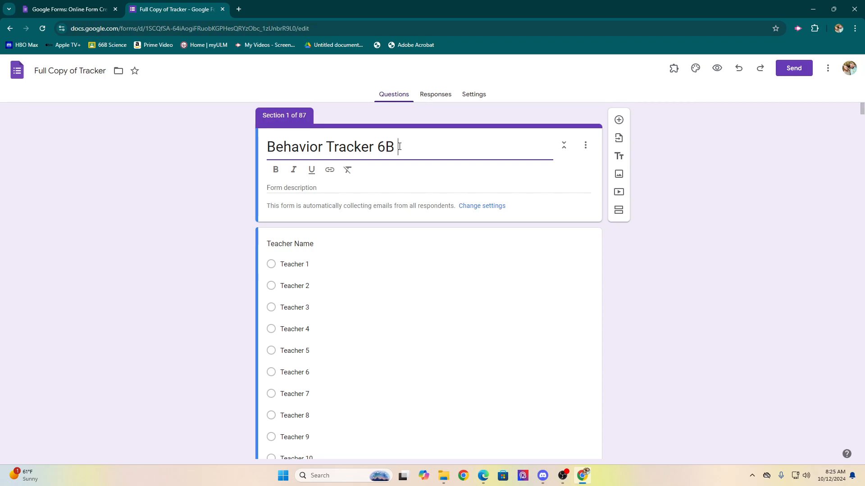
type("\\")
key("BackSpace")
key("BackSpace")
key("BackSpace")
key("BackSpace")
key("BackSpace")
type("8th Grade")
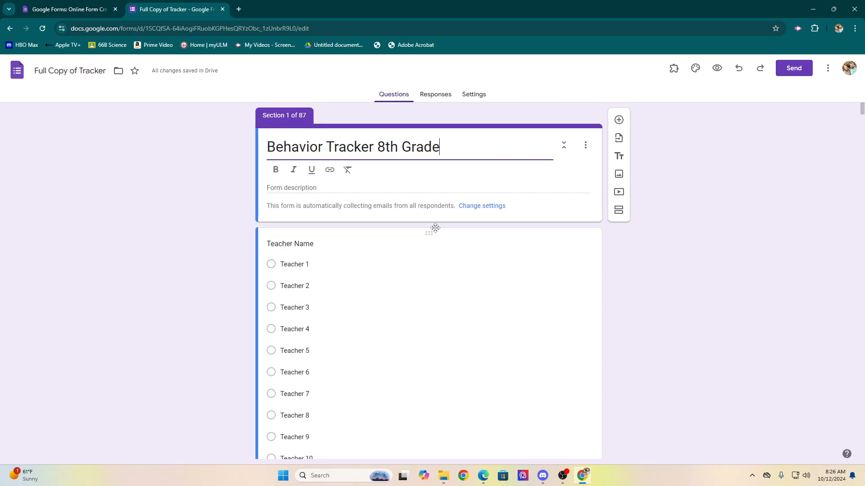
- Replace the Teacher 1 option with a teacher's surname and make the Teacher Name question required
scroll(445, 223, "down", 1)
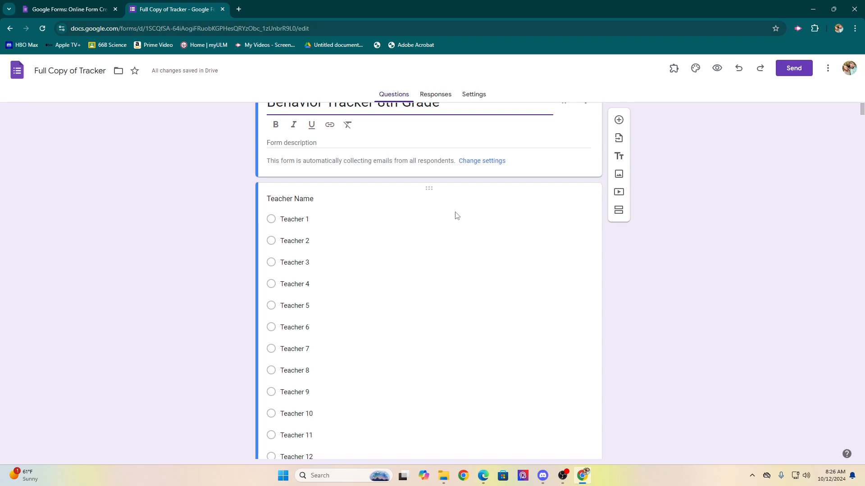
scroll(425, 232, "down", 2)
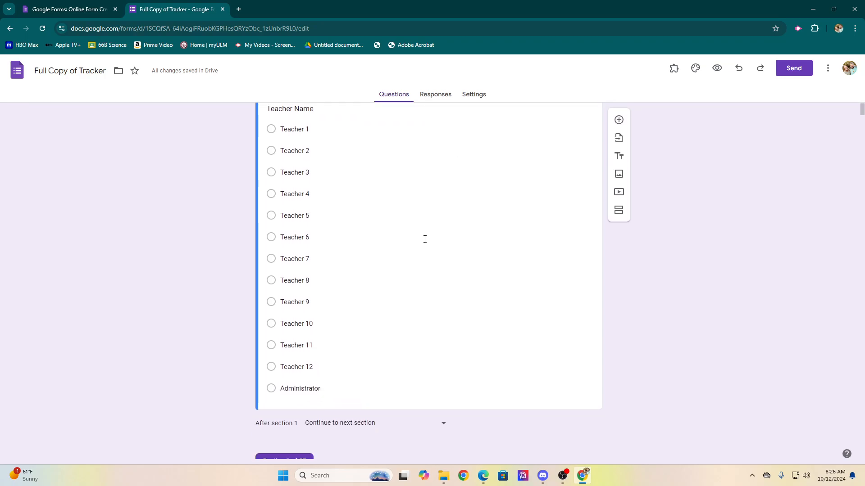
scroll(424, 239, "up", 3)
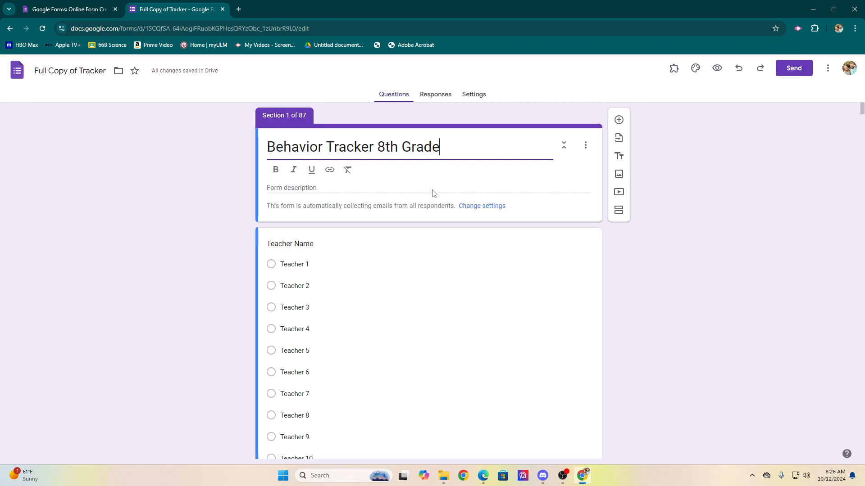
scroll(354, 256, "down", 1)
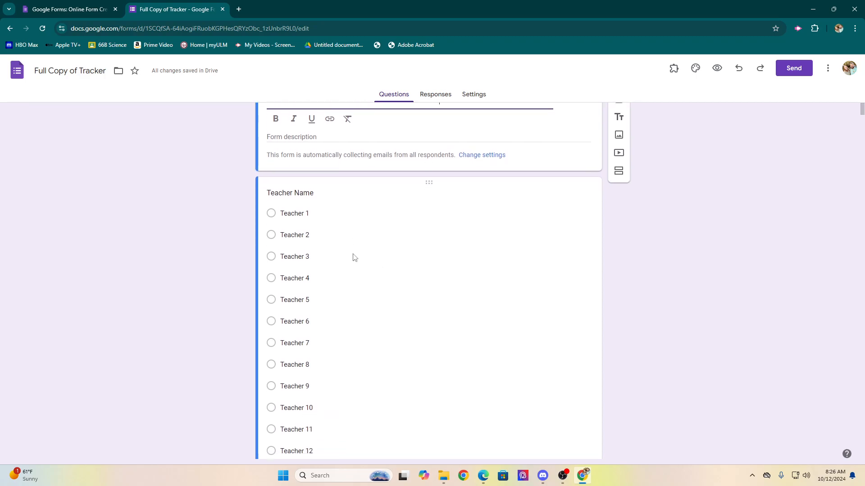
scroll(354, 257, "down", 1)
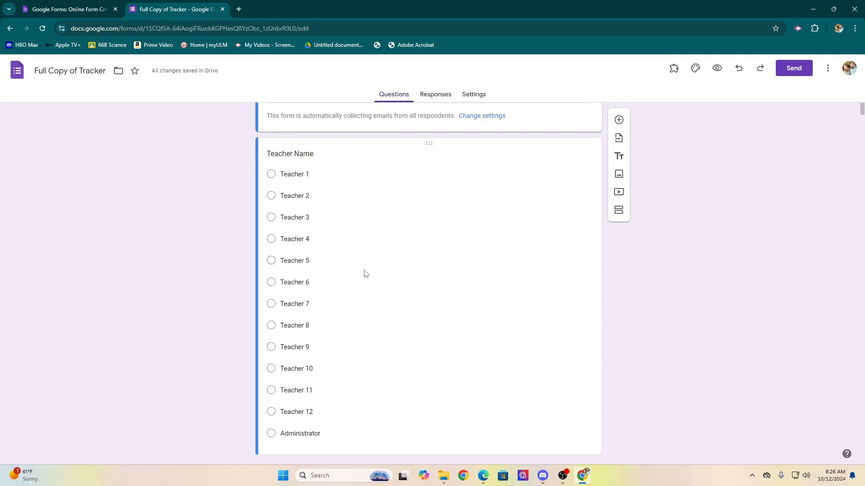
left_click(354, 175)
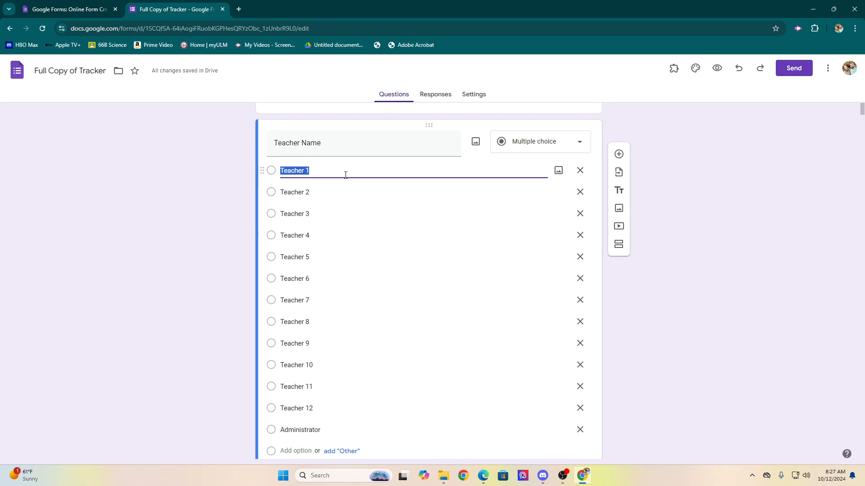
type("Armfield")
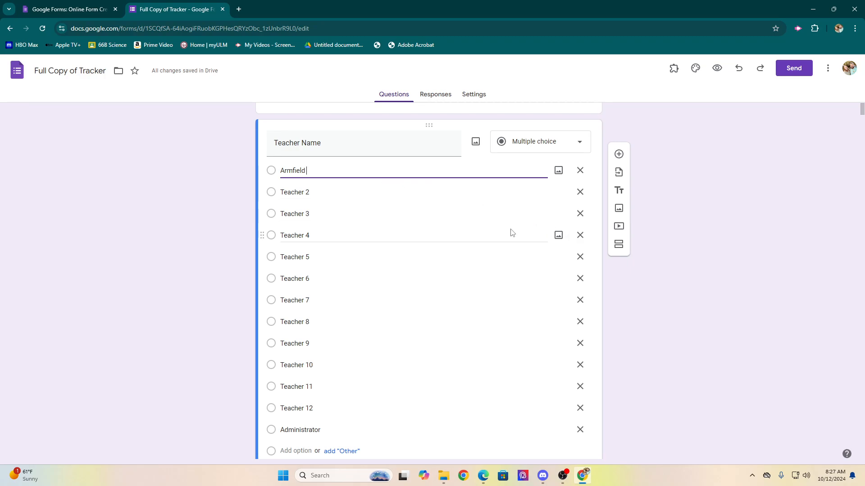
scroll(541, 239, "down", 2)
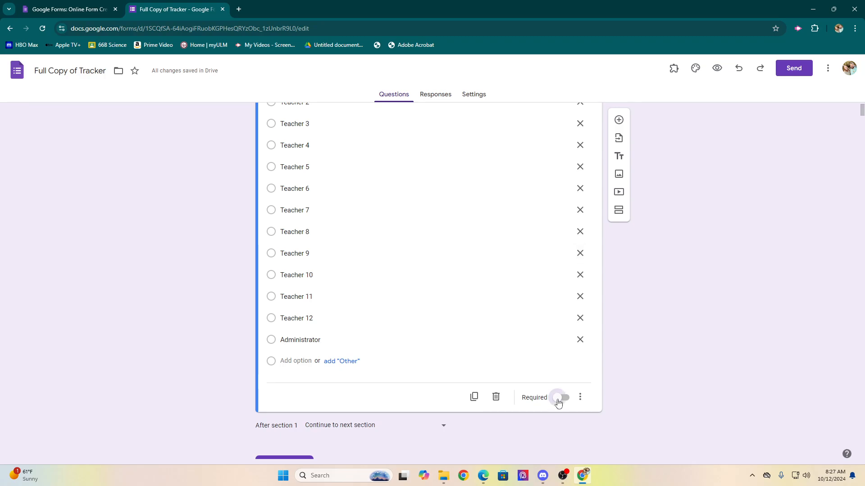
left_click(559, 397)
- Make the Positive/Negative question in section 2 required
scroll(659, 388, "down", 2)
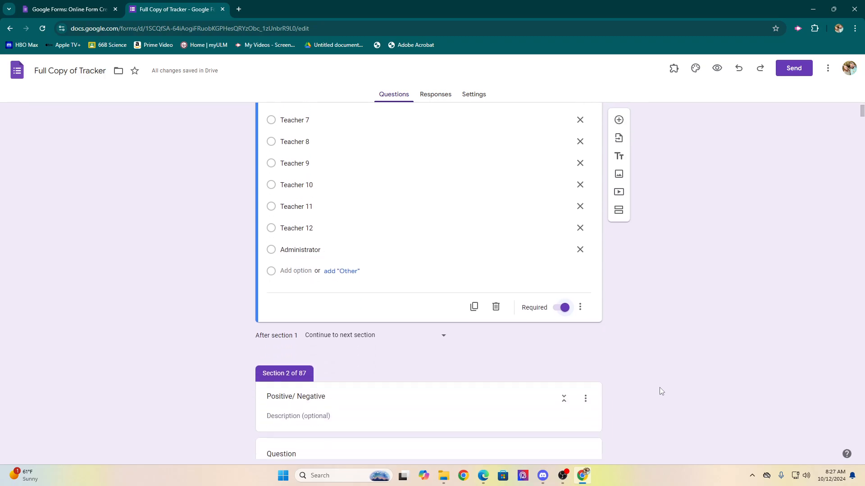
scroll(657, 391, "down", 1)
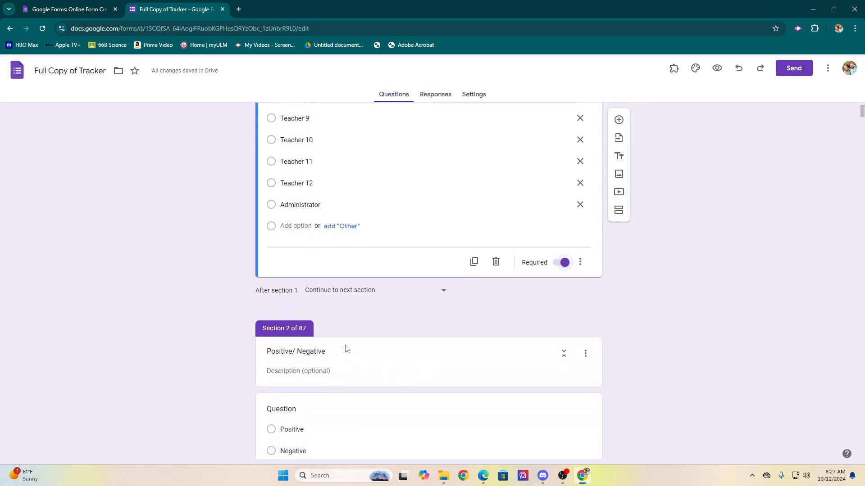
scroll(353, 347, "down", 1)
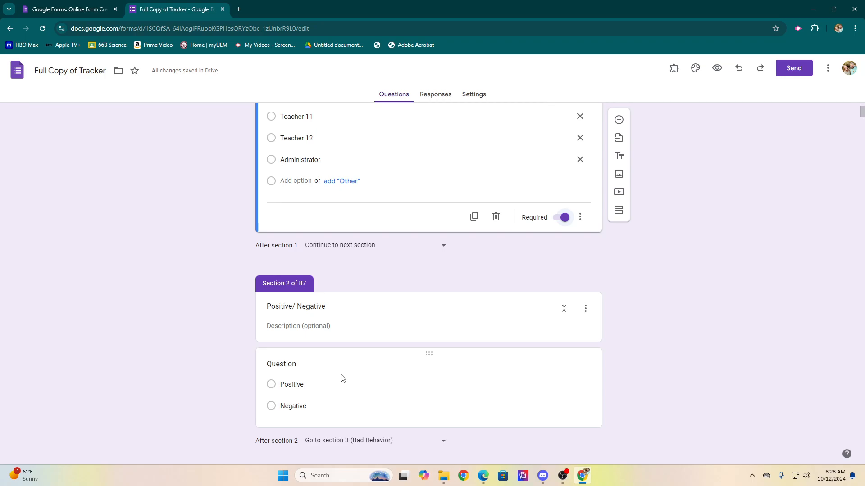
scroll(351, 374, "down", 3)
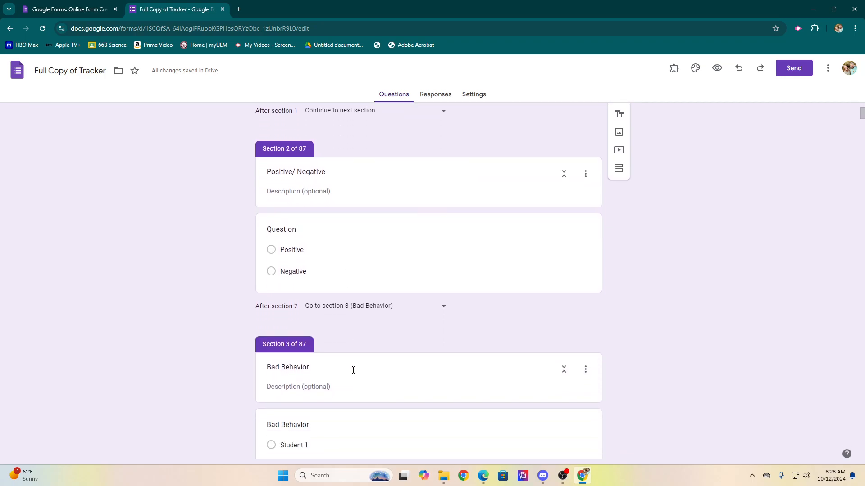
scroll(352, 369, "down", 3)
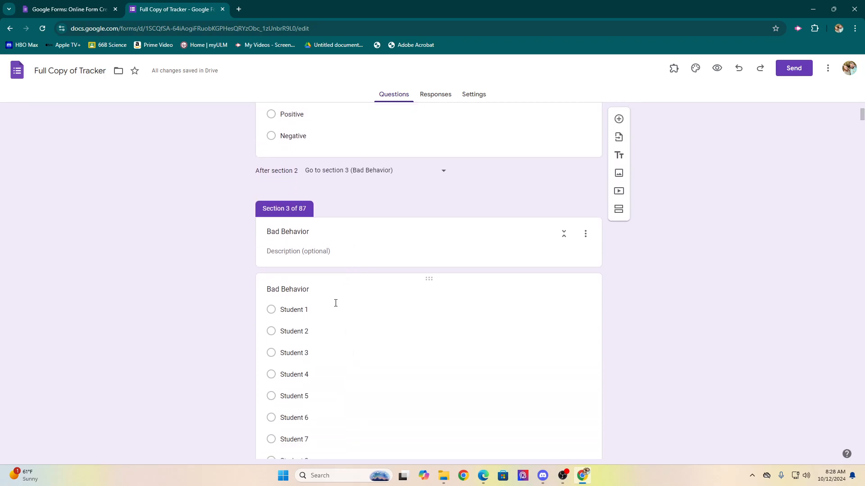
scroll(303, 217, "up", 2)
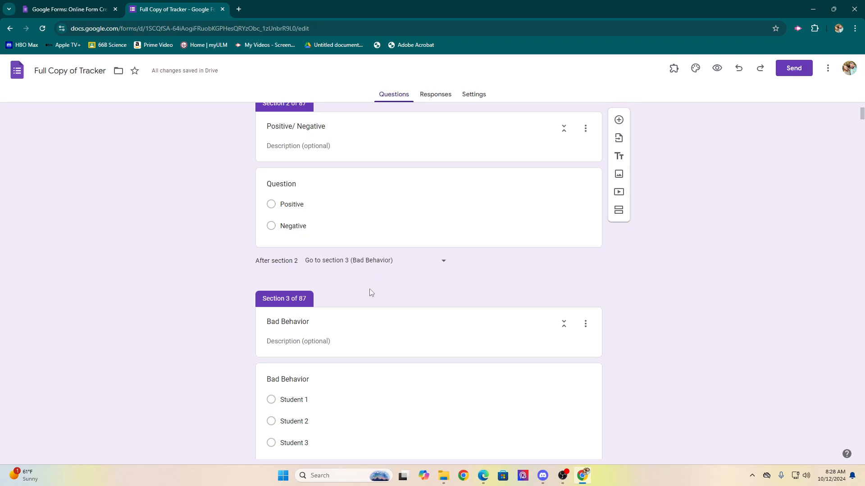
left_click(273, 202)
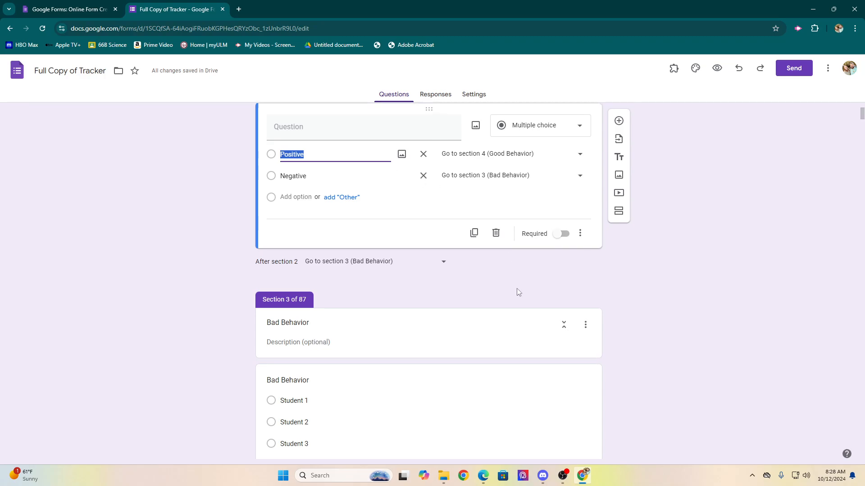
left_click(561, 278)
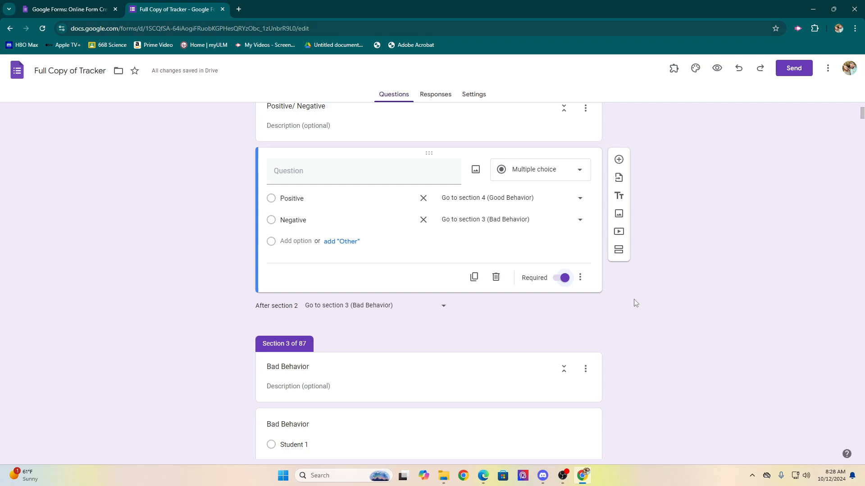
- Replace the Student 1 option of the Bad Behavior question in section 3 with a student's first name
scroll(632, 325, "down", 4)
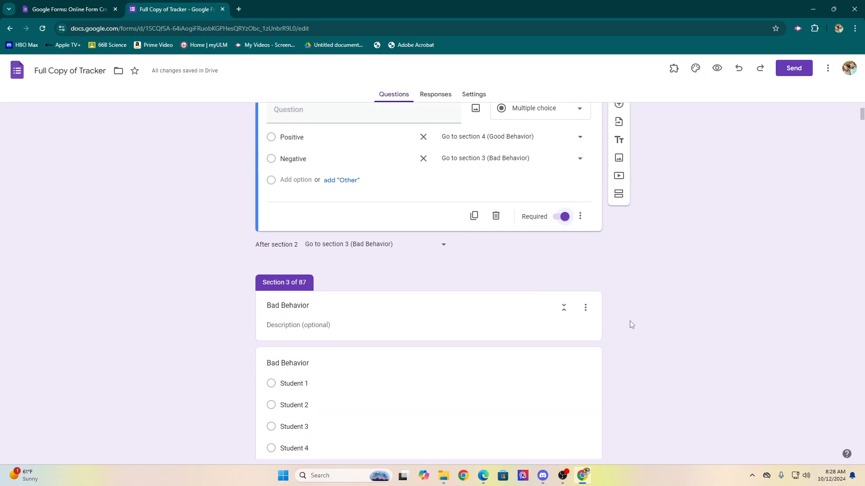
scroll(631, 323, "down", 1)
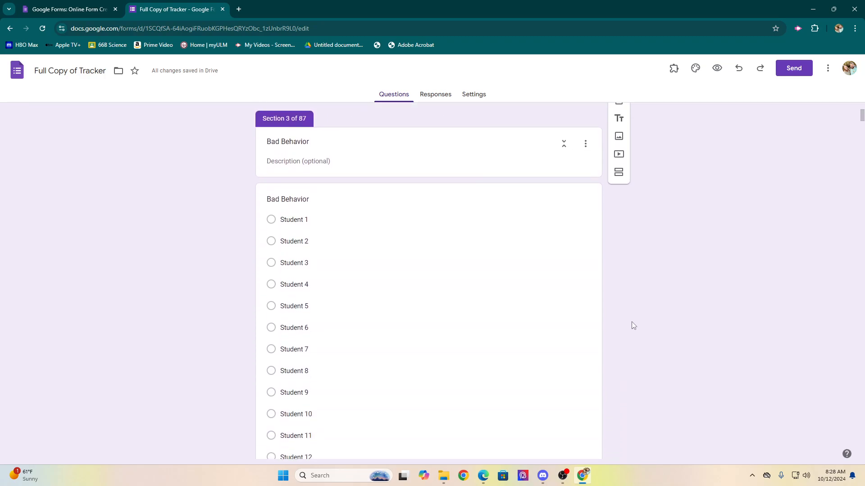
scroll(632, 322, "up", 1)
scroll(632, 322, "down", 3)
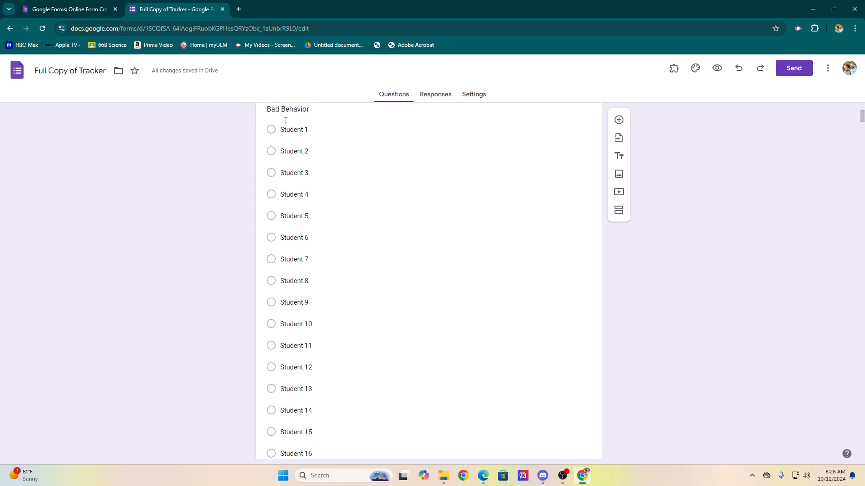
scroll(300, 250, "down", 3)
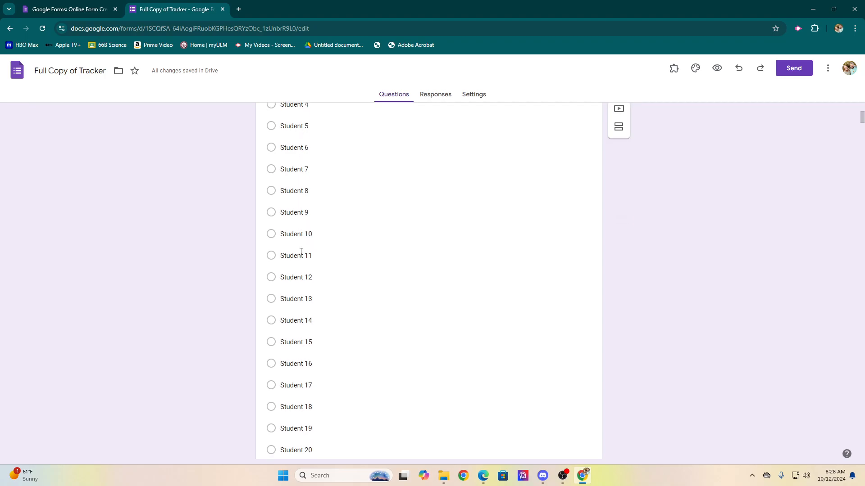
scroll(325, 383, "down", 2)
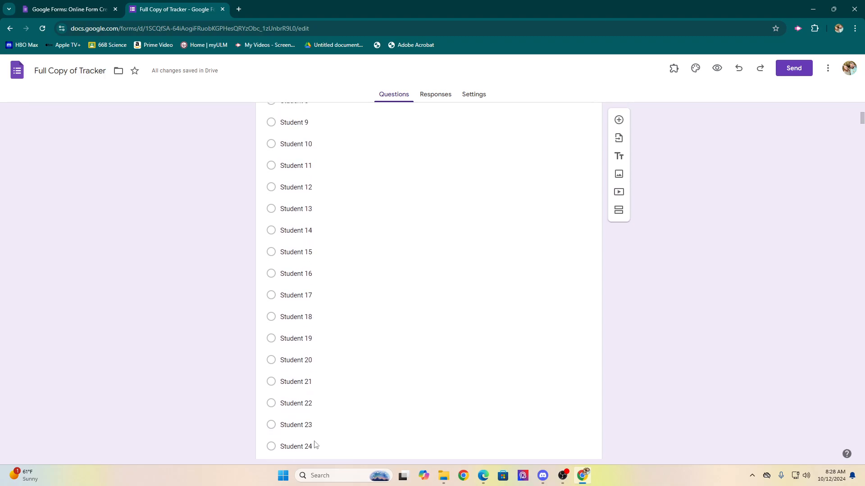
scroll(328, 378, "up", 3)
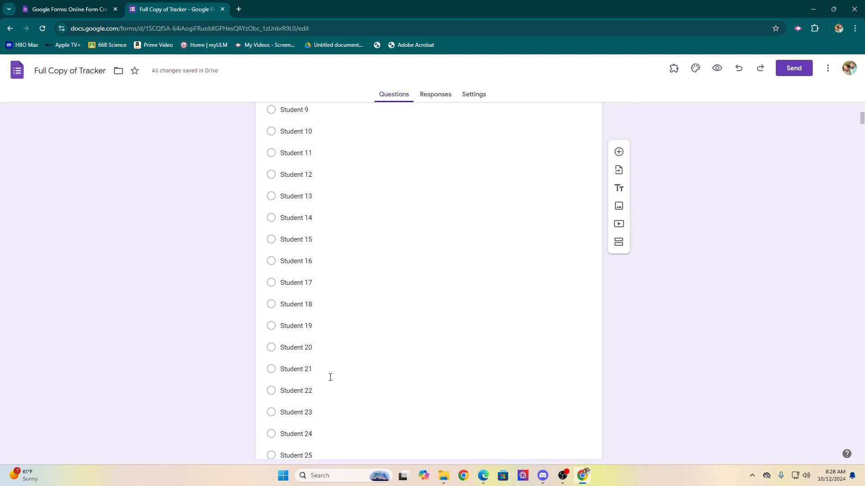
scroll(317, 232, "up", 4)
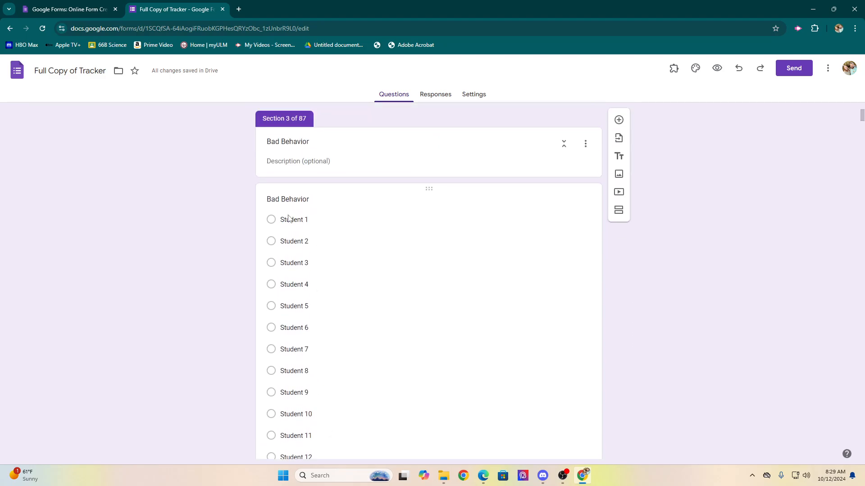
left_click(290, 219)
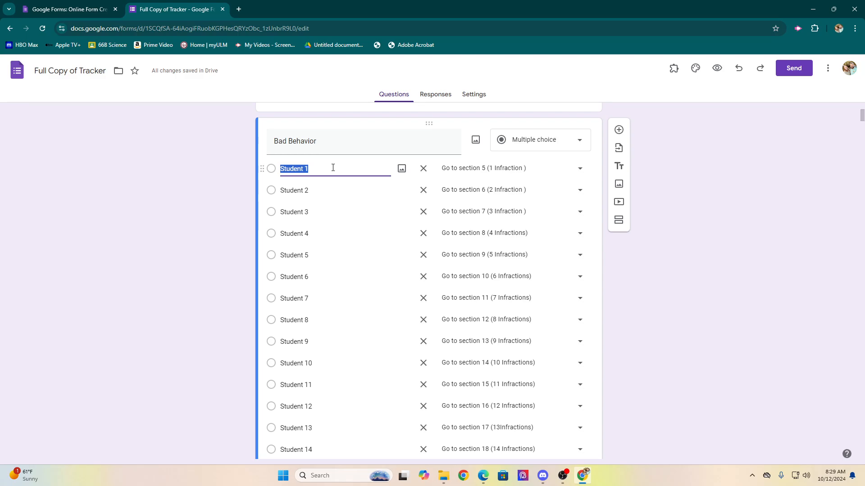
type("Bi")
key("BackSpace")
key("BackSpace")
type("Boi")
type("b")
- Review the Bad Behavior question's student options and the section each one leads to, through Student 25
scroll(657, 112, "up", 5)
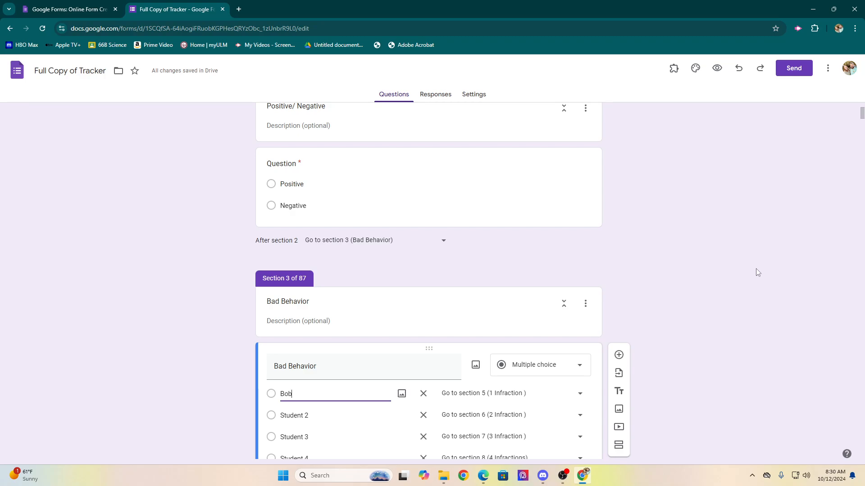
scroll(731, 264, "down", 1)
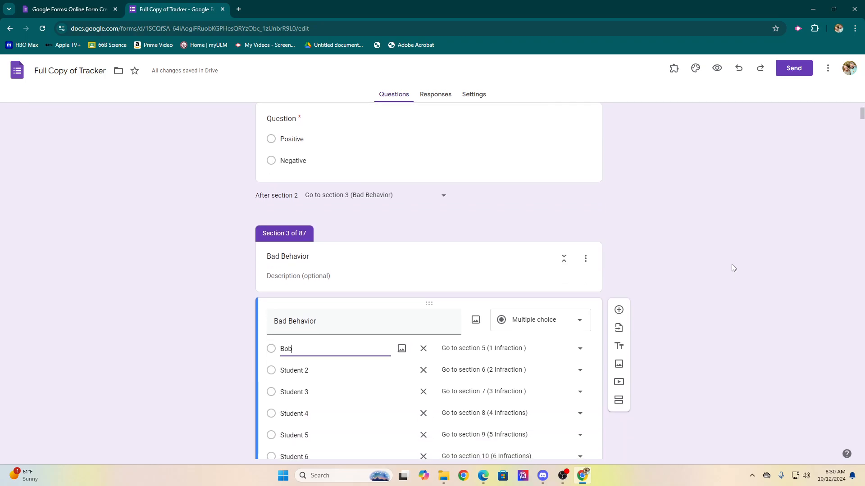
scroll(658, 329, "down", 1)
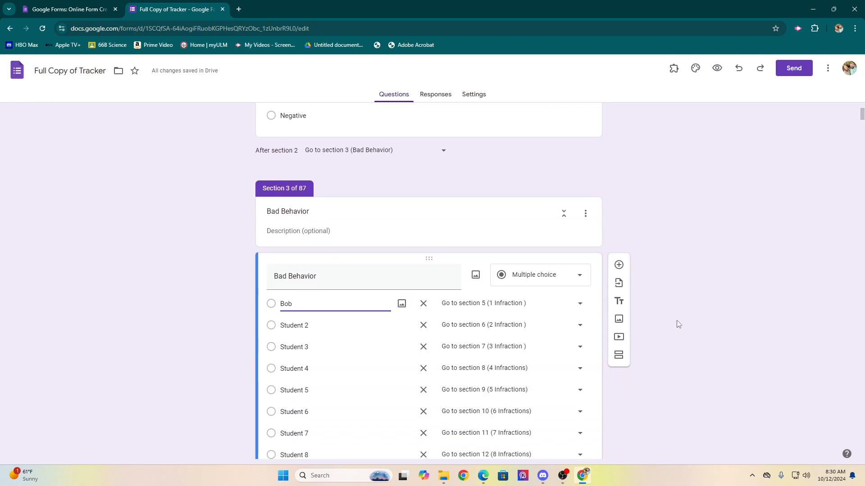
scroll(349, 310, "down", 3)
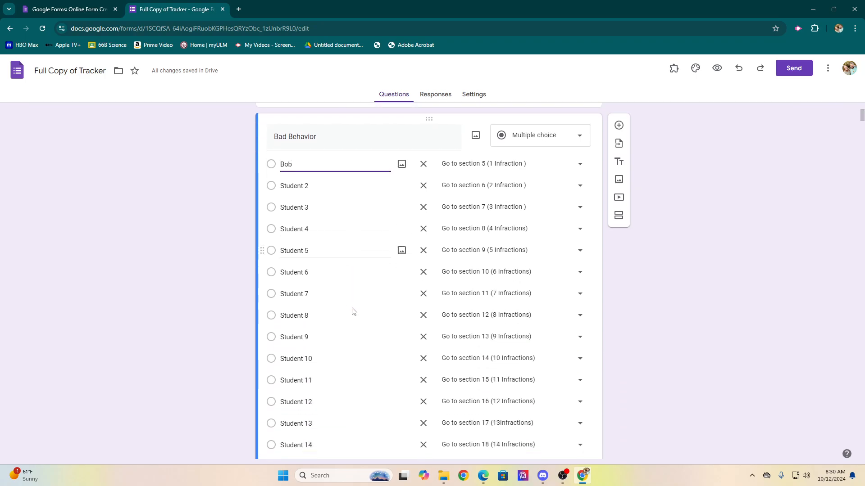
scroll(353, 312, "down", 7)
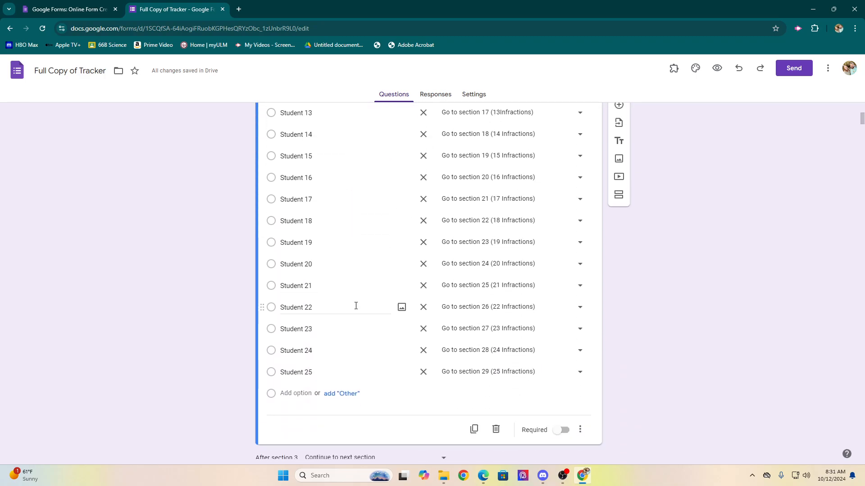